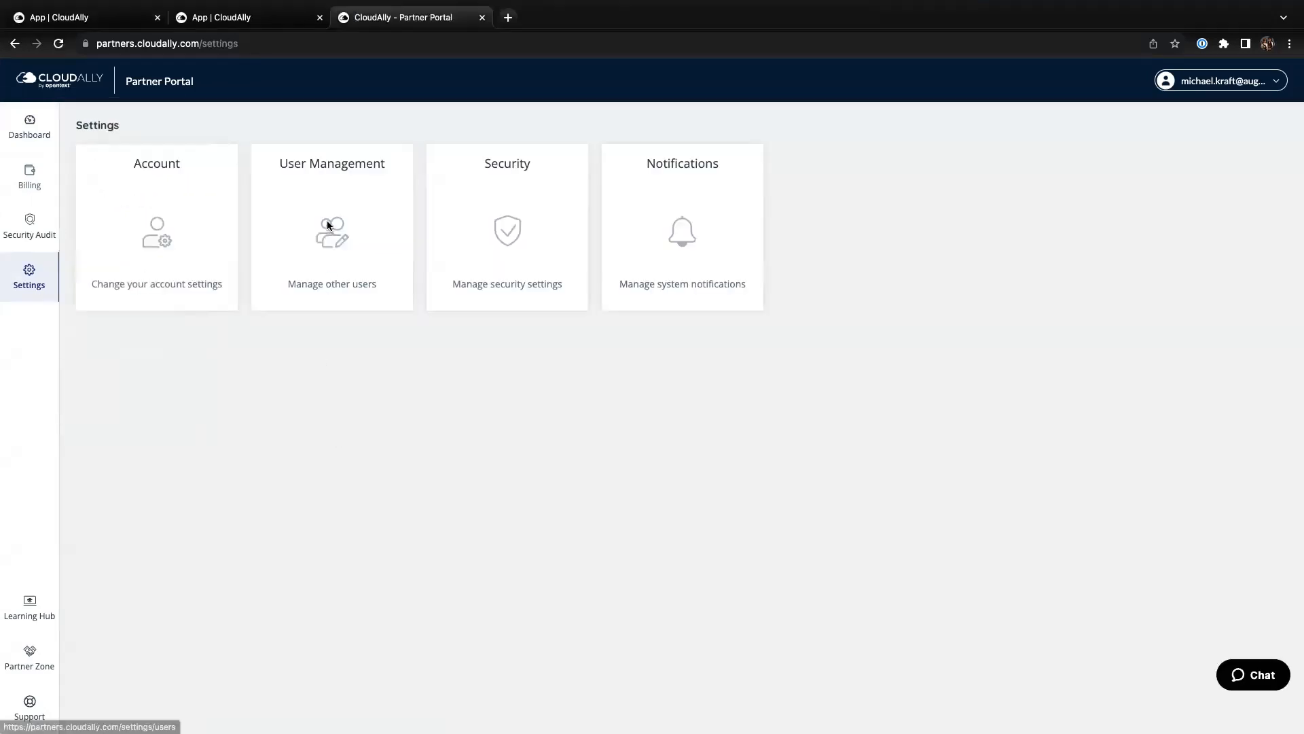
Step: Open a new user form in the Partner Portal's User Management and review the available Type and Role options
left_click(327, 222)
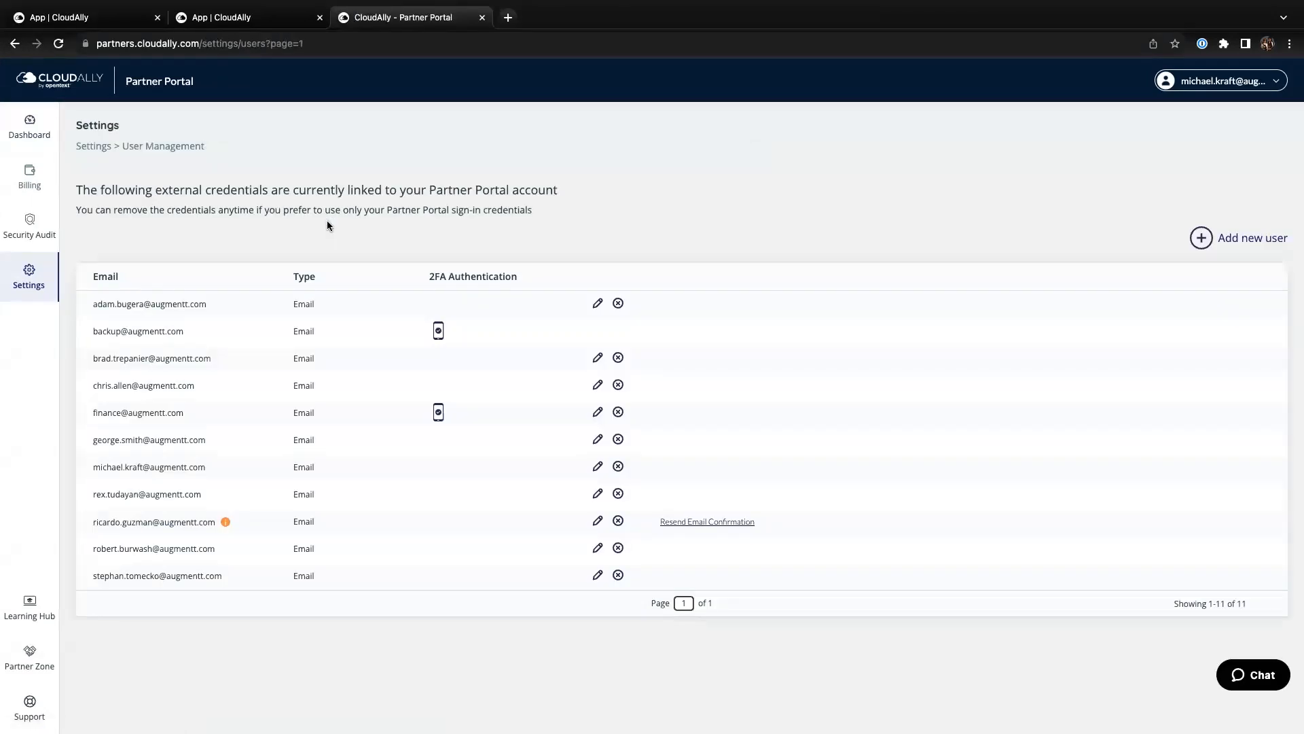
left_click(1201, 238)
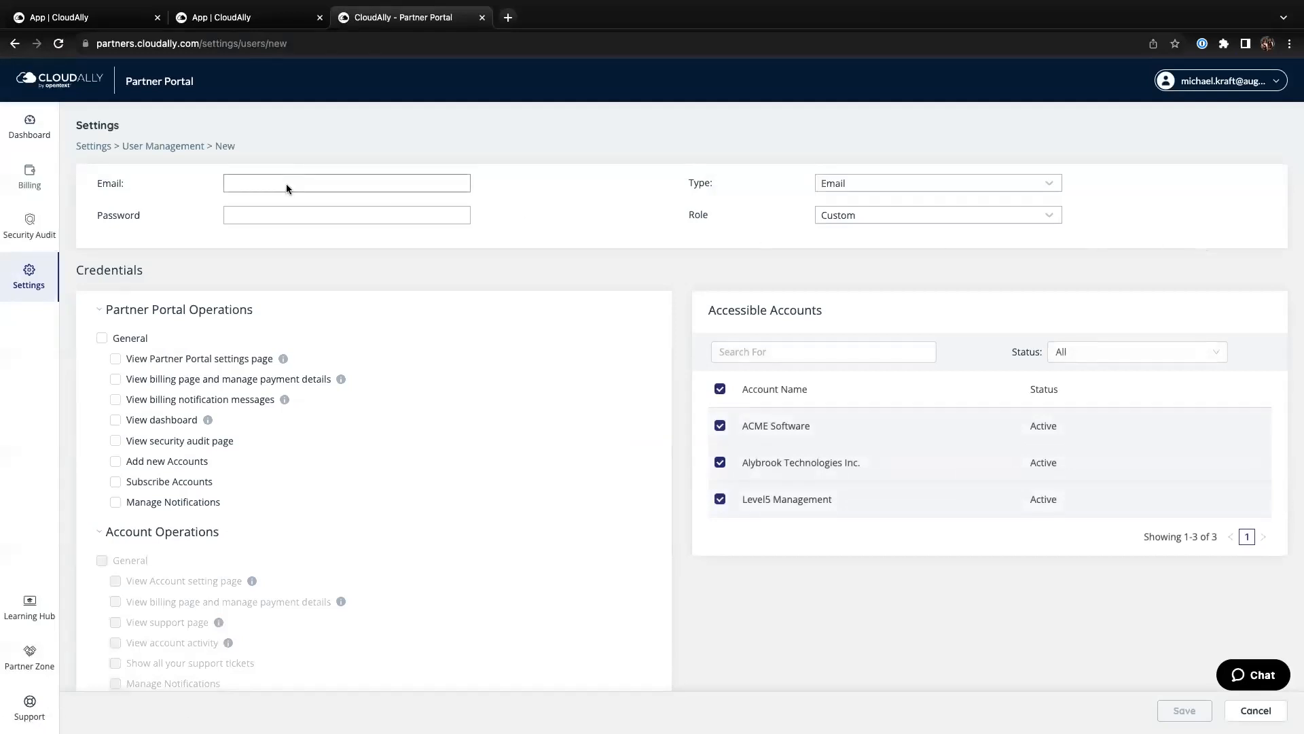
left_click(875, 189)
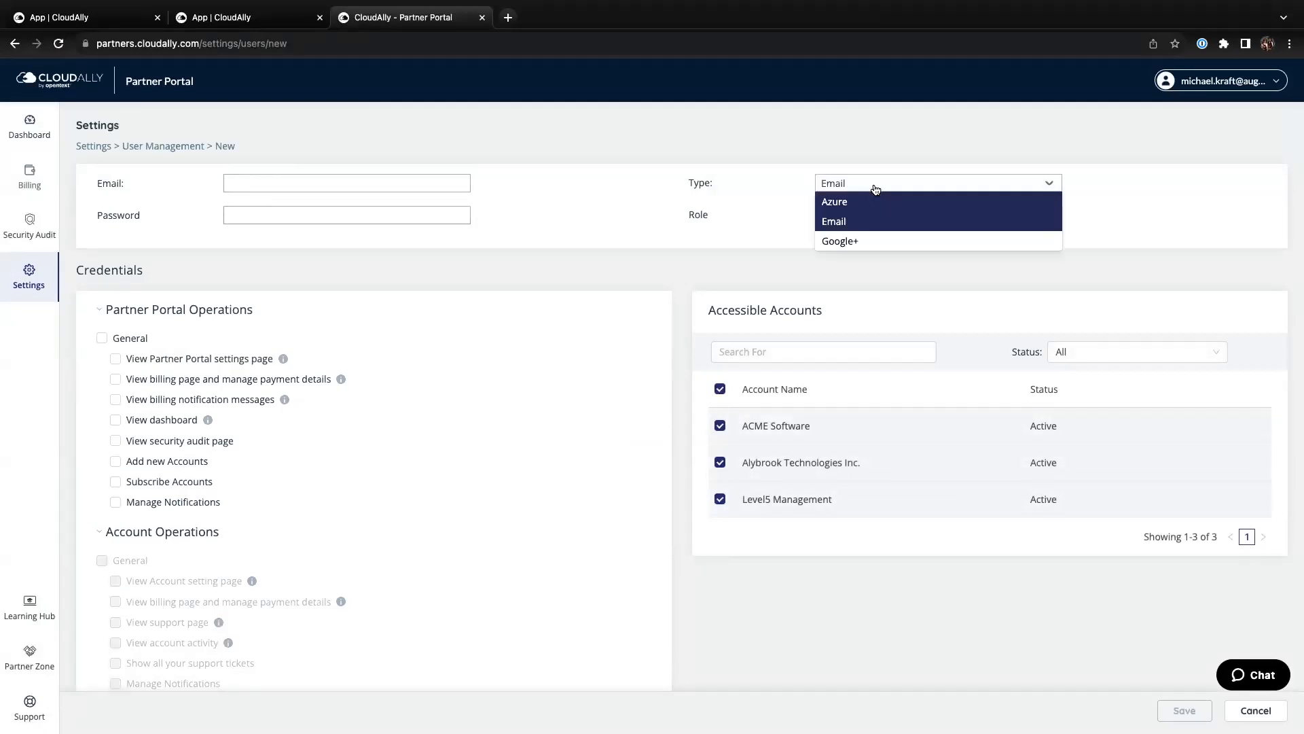
left_click(788, 190)
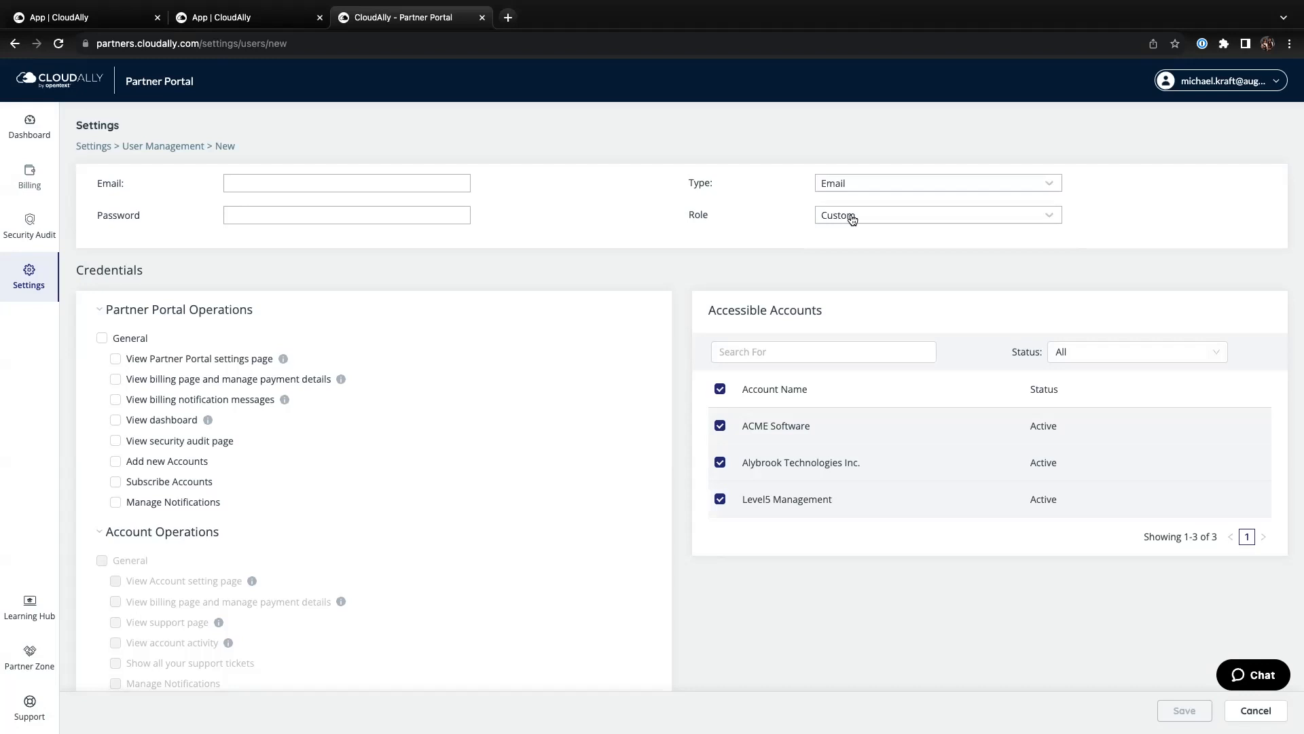
left_click(852, 216)
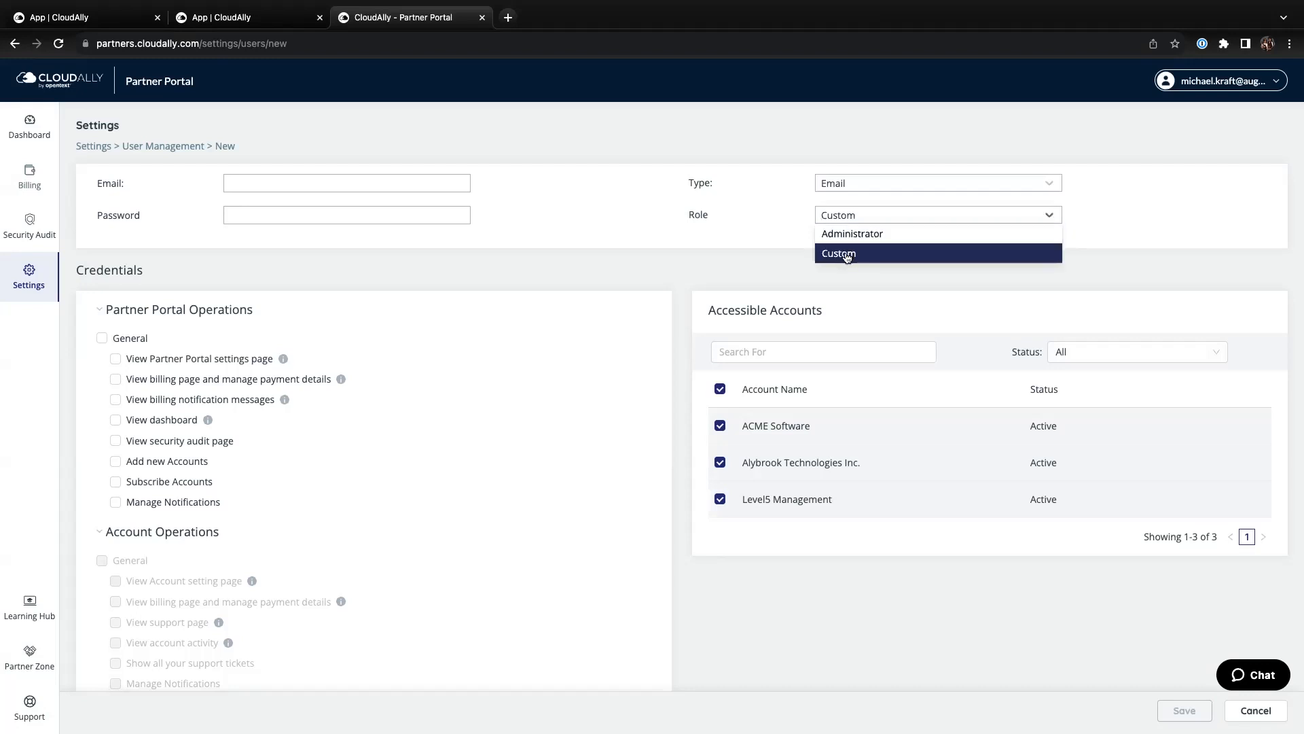
Step: Grant the custom user all general Partner Portal operations and View Account setting page, and toggle access to the ACME Software account
left_click(102, 339)
left_click(116, 583)
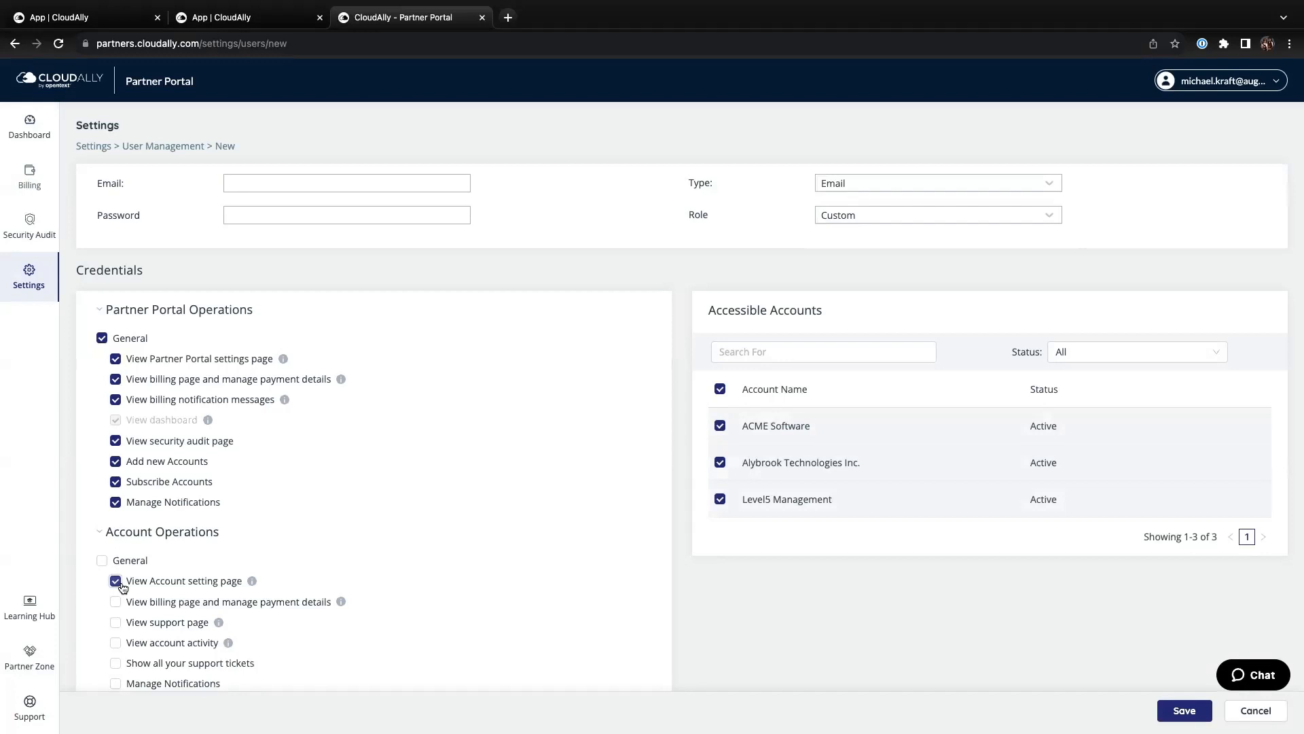
left_click(720, 426)
left_click(720, 428)
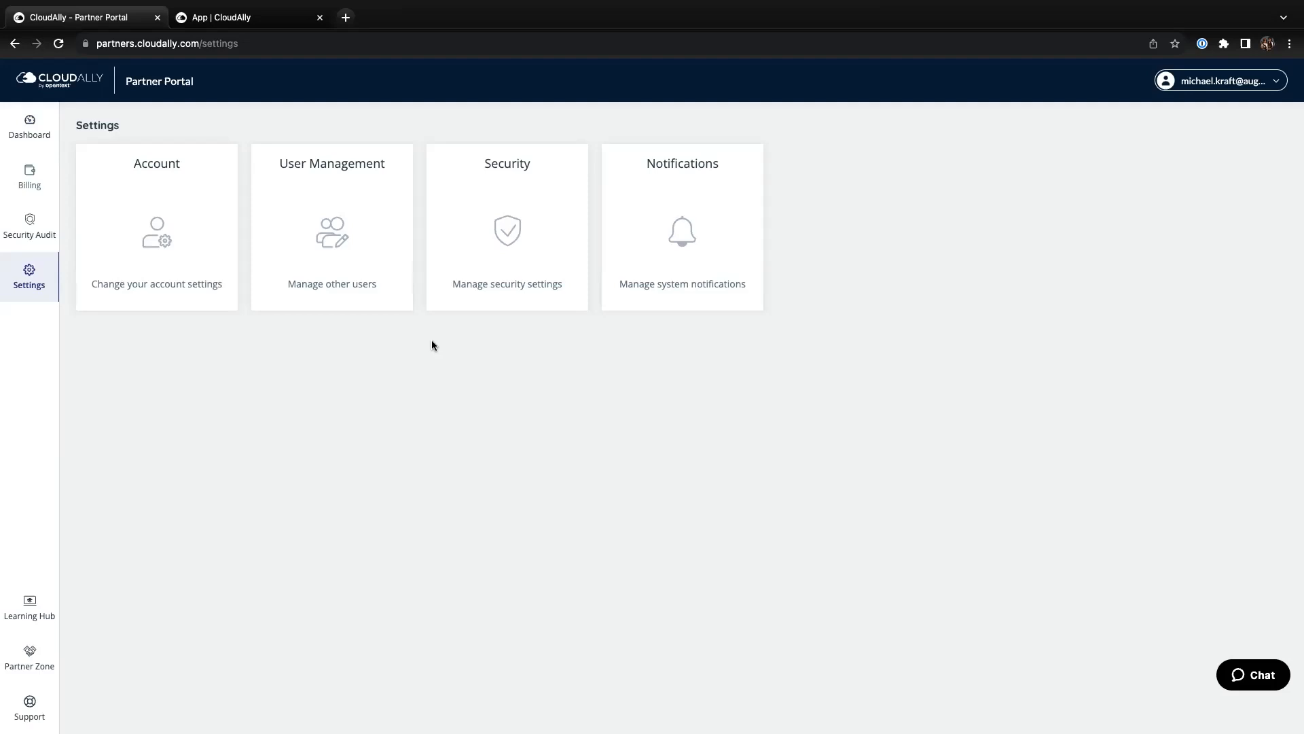
Step: Review the portal's Security settings and Notifications settings, including the form for a new notification recipient
left_click(493, 265)
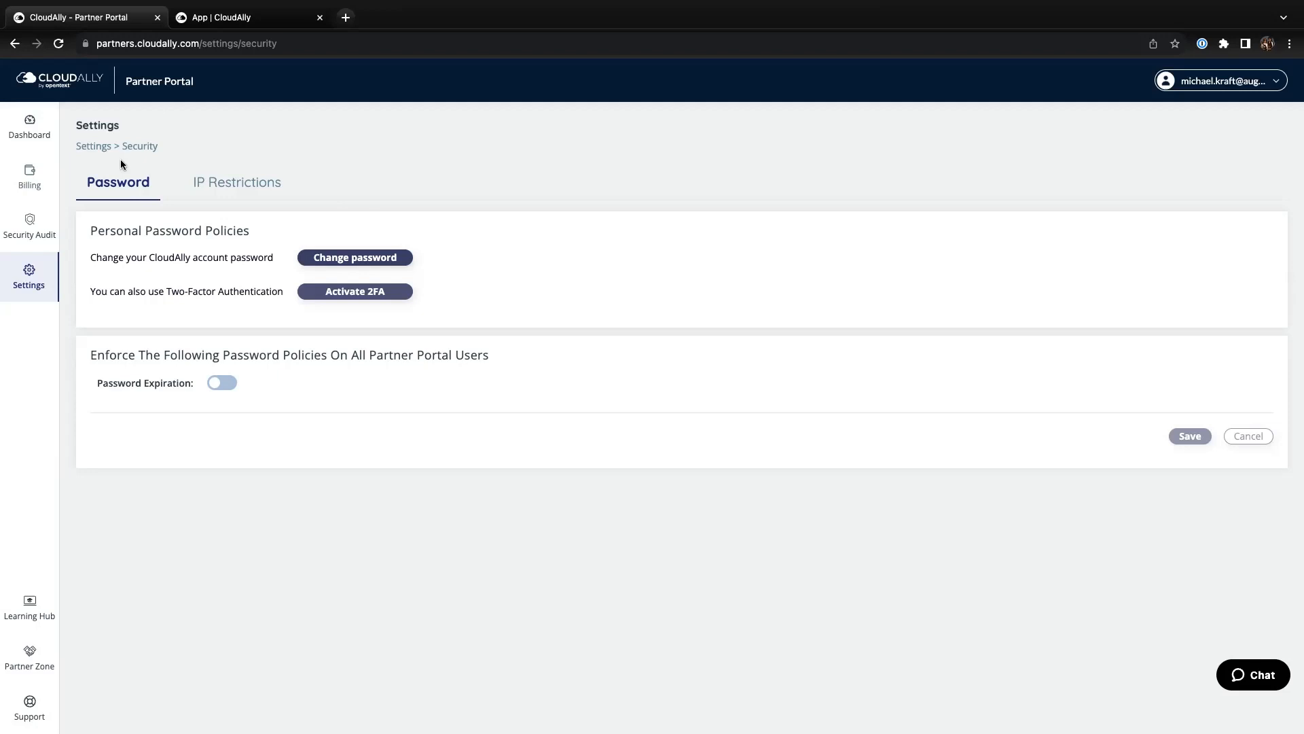
left_click(82, 146)
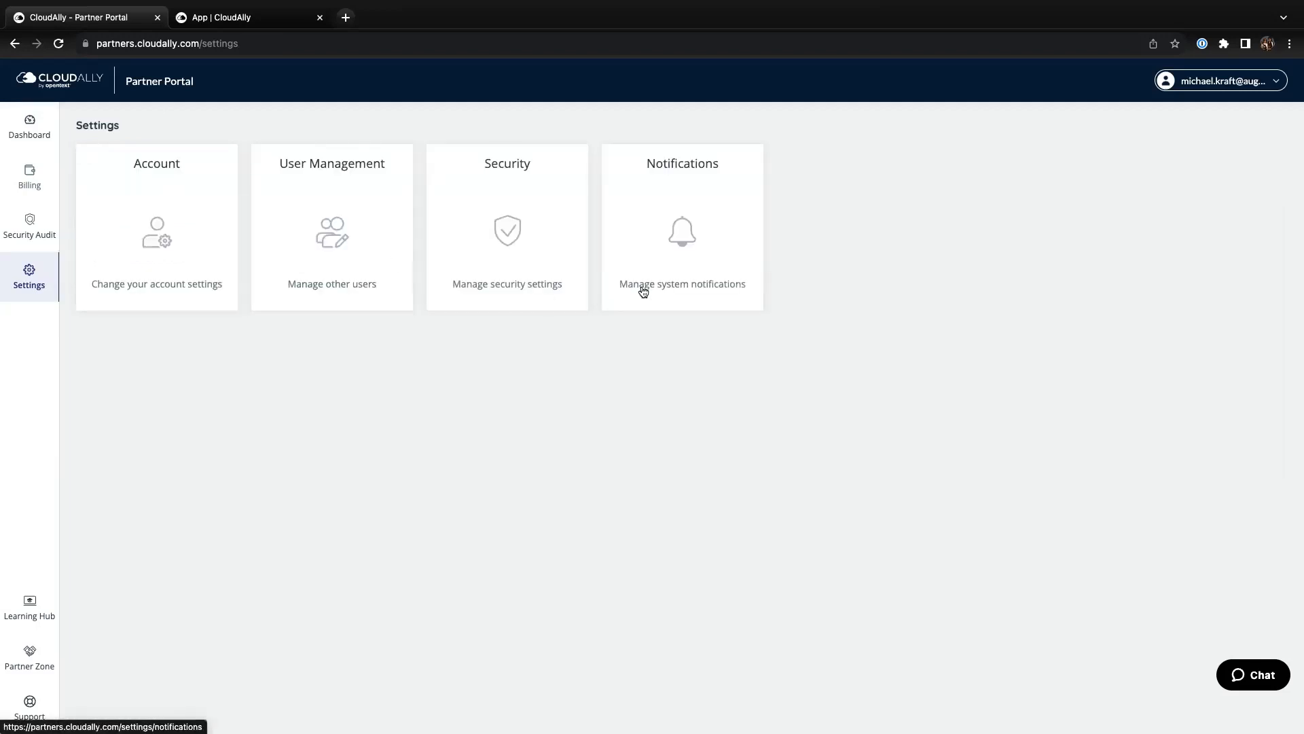
left_click(667, 232)
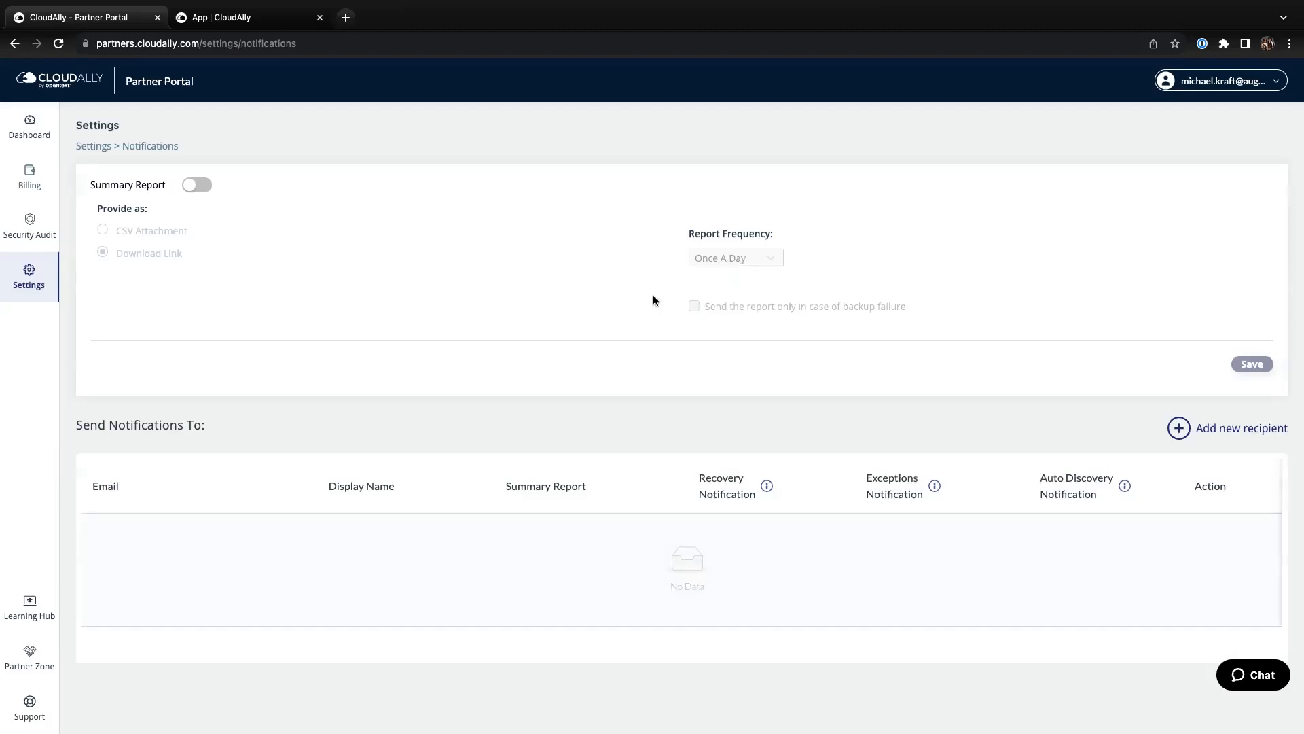
left_click(1179, 428)
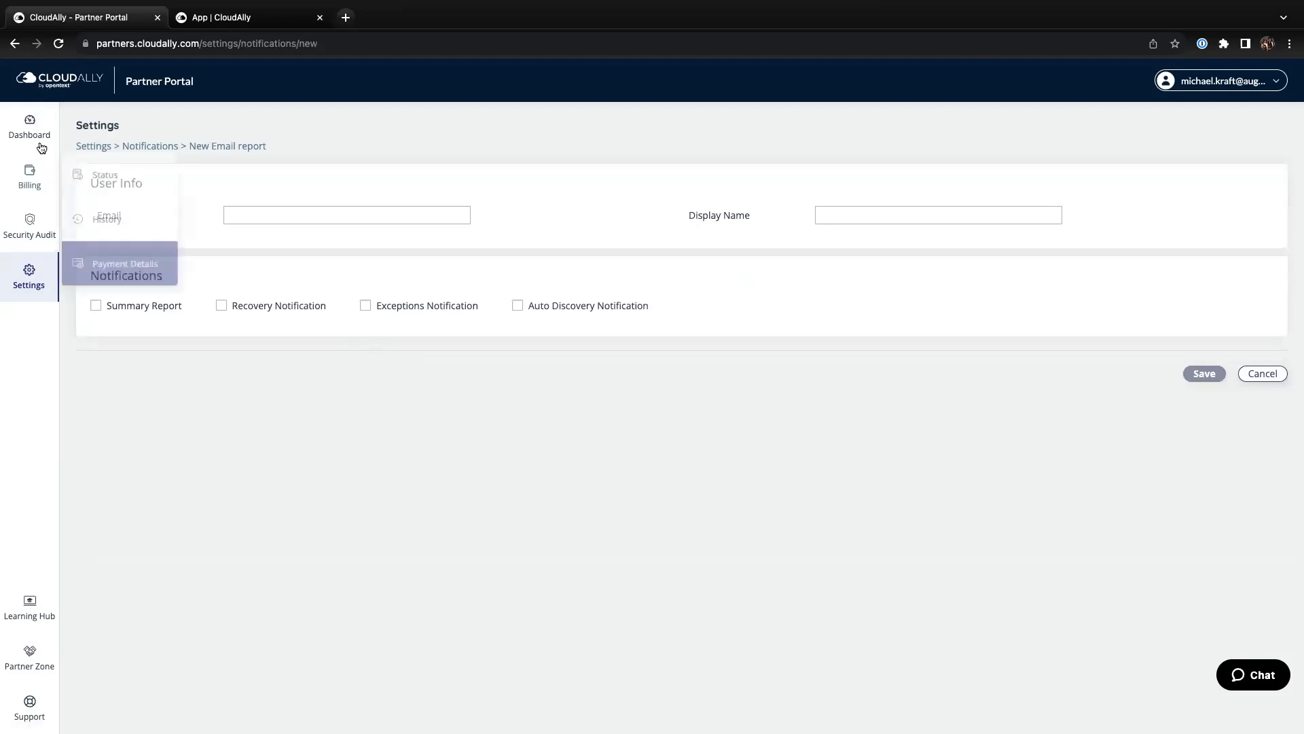
Step: Open the Direct Accounts list from the partner dashboard and bring up the form for adding a new account
left_click(31, 125)
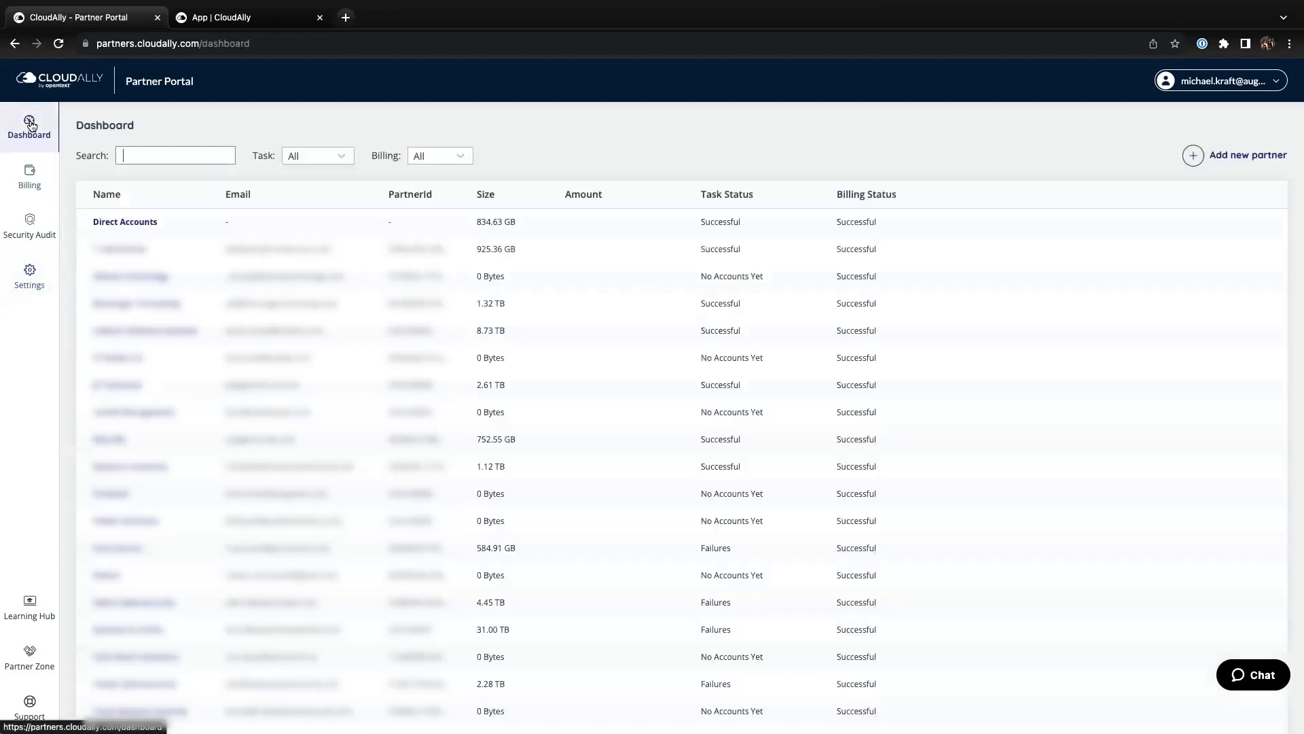
left_click(111, 220)
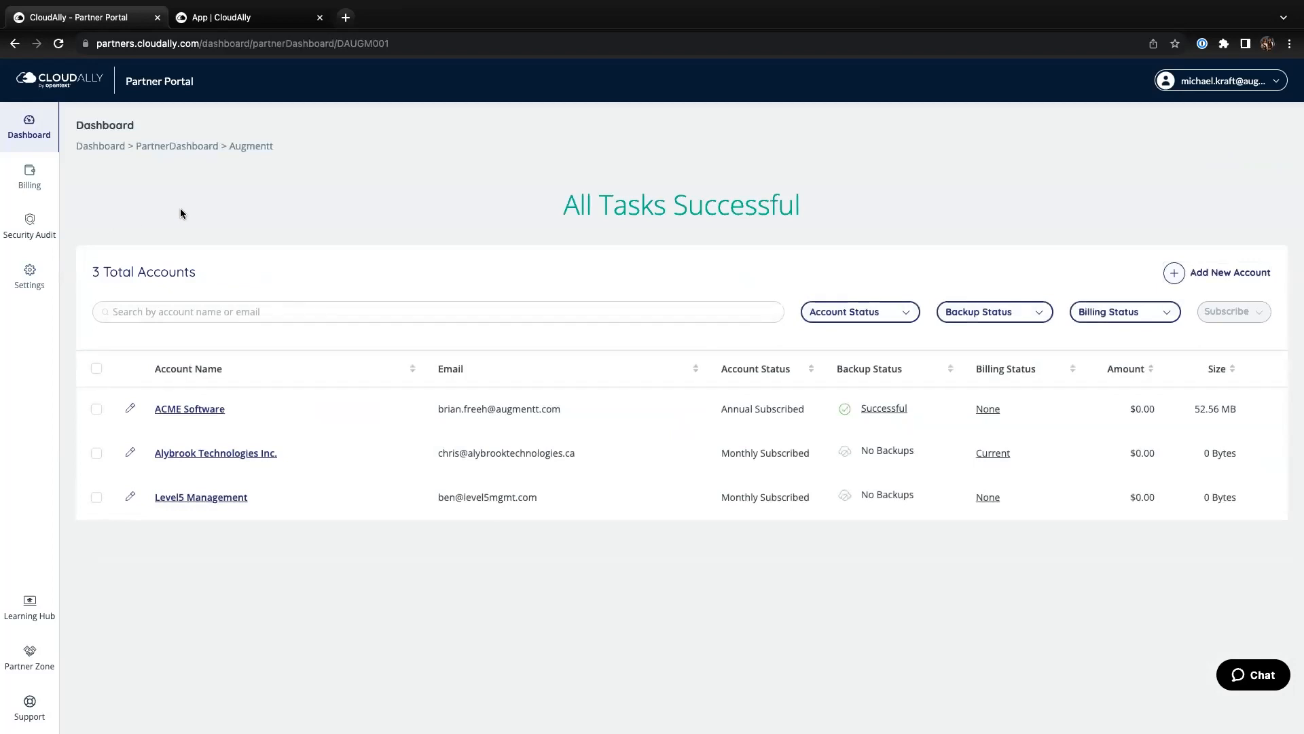
left_click(1171, 275)
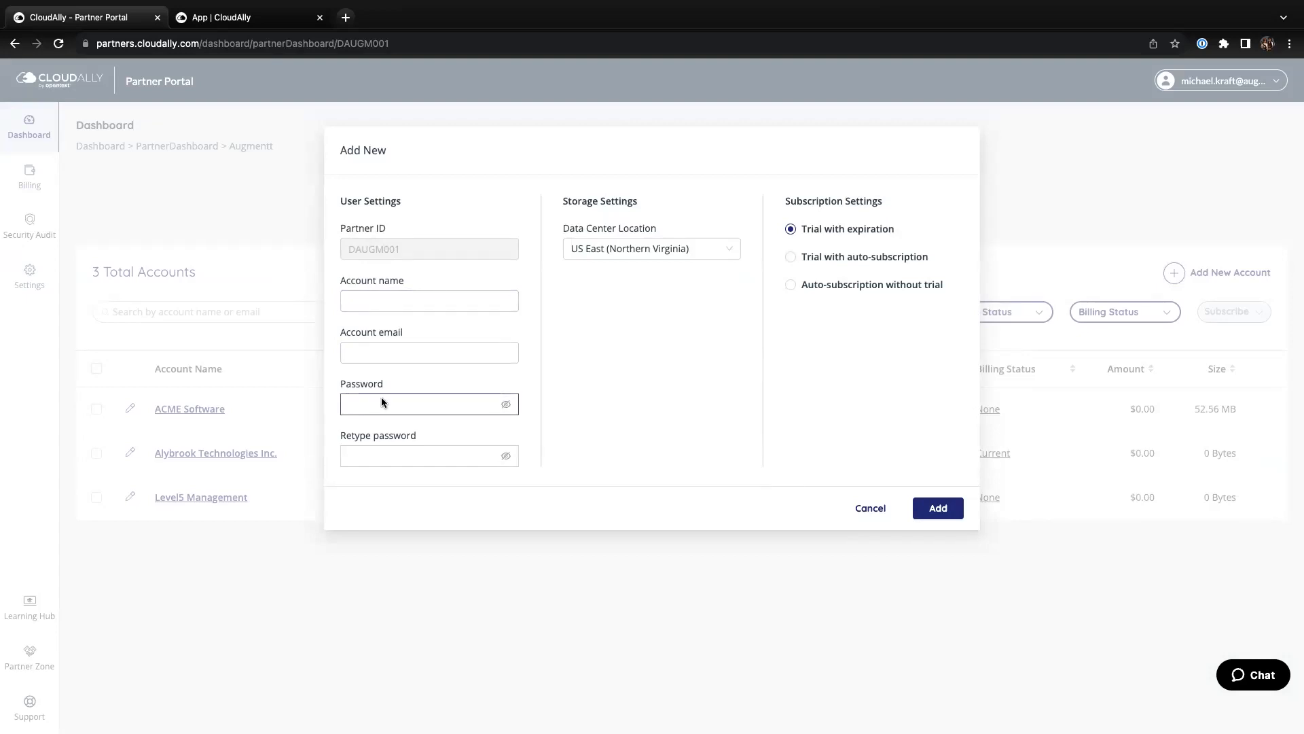
Step: Try Customer AWS S3 and Europe (Paris) as the new account's data center location, and cancel the account creation
left_click(734, 251)
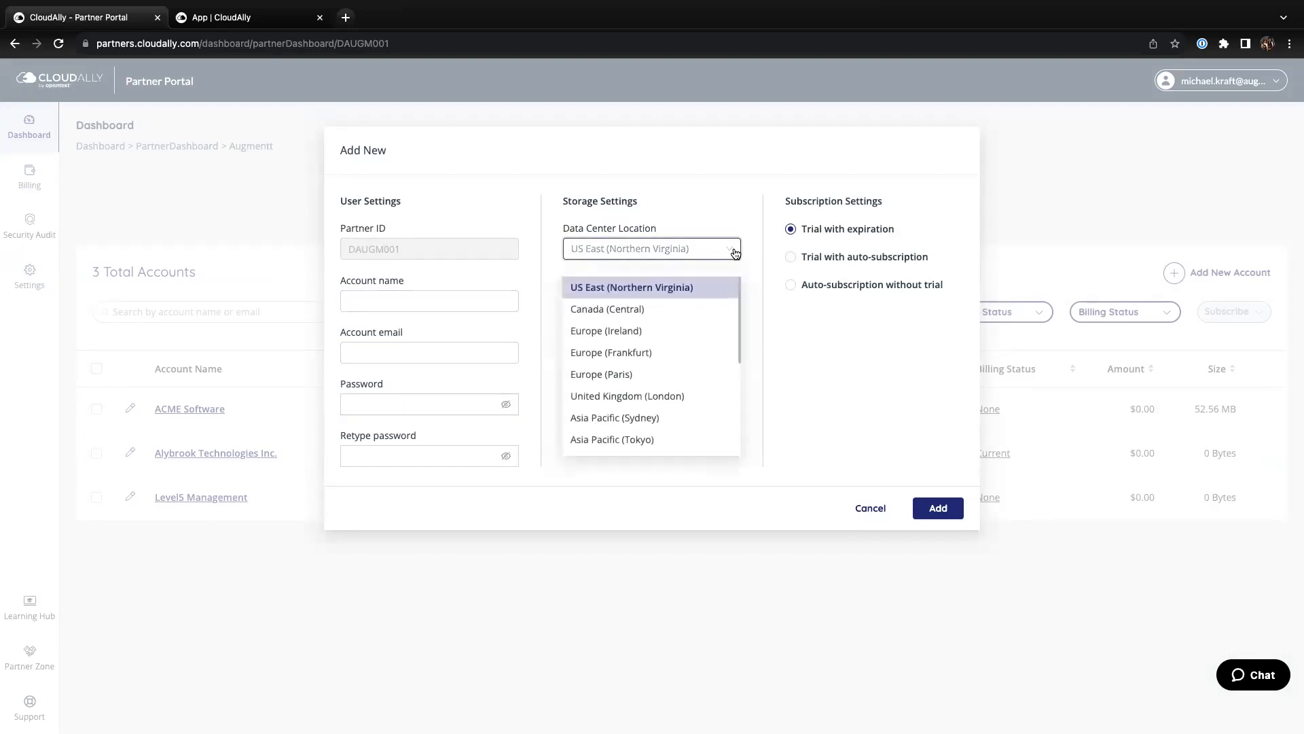
left_click_drag(739, 291, 728, 392)
left_click(727, 380)
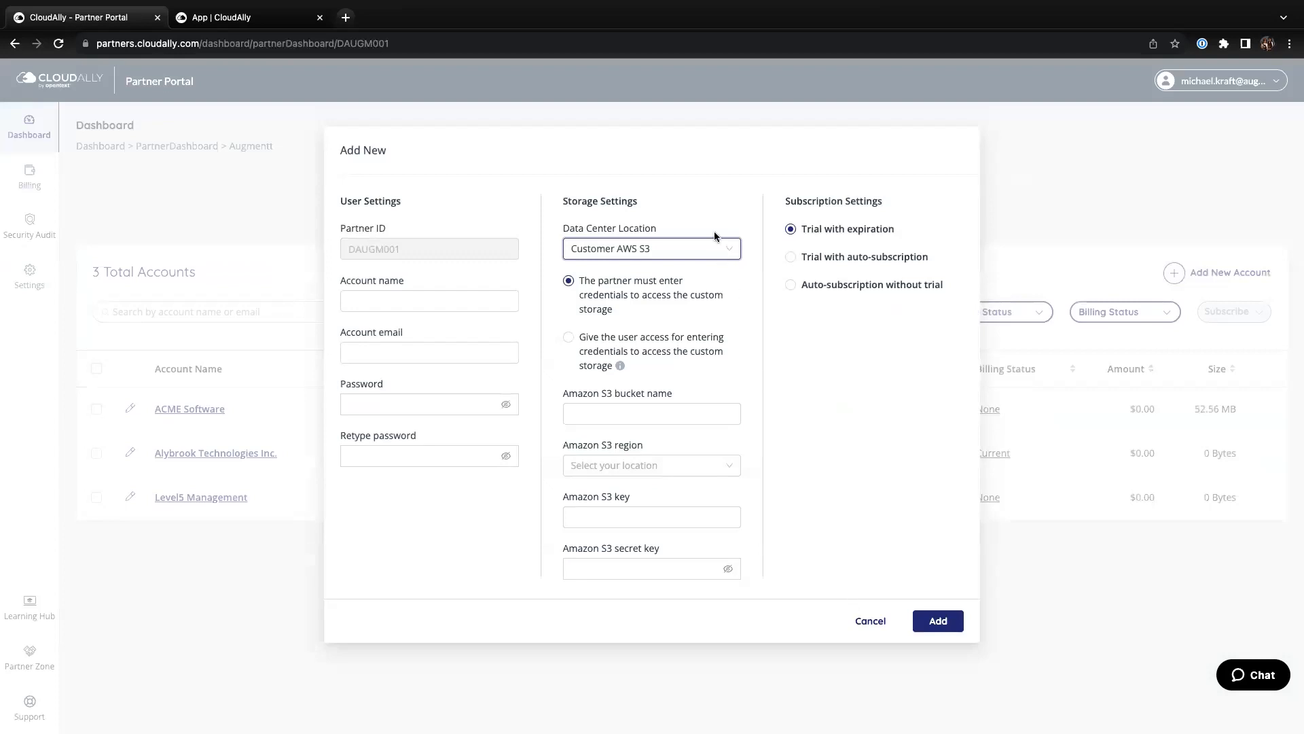
left_click(715, 248)
left_click(654, 288)
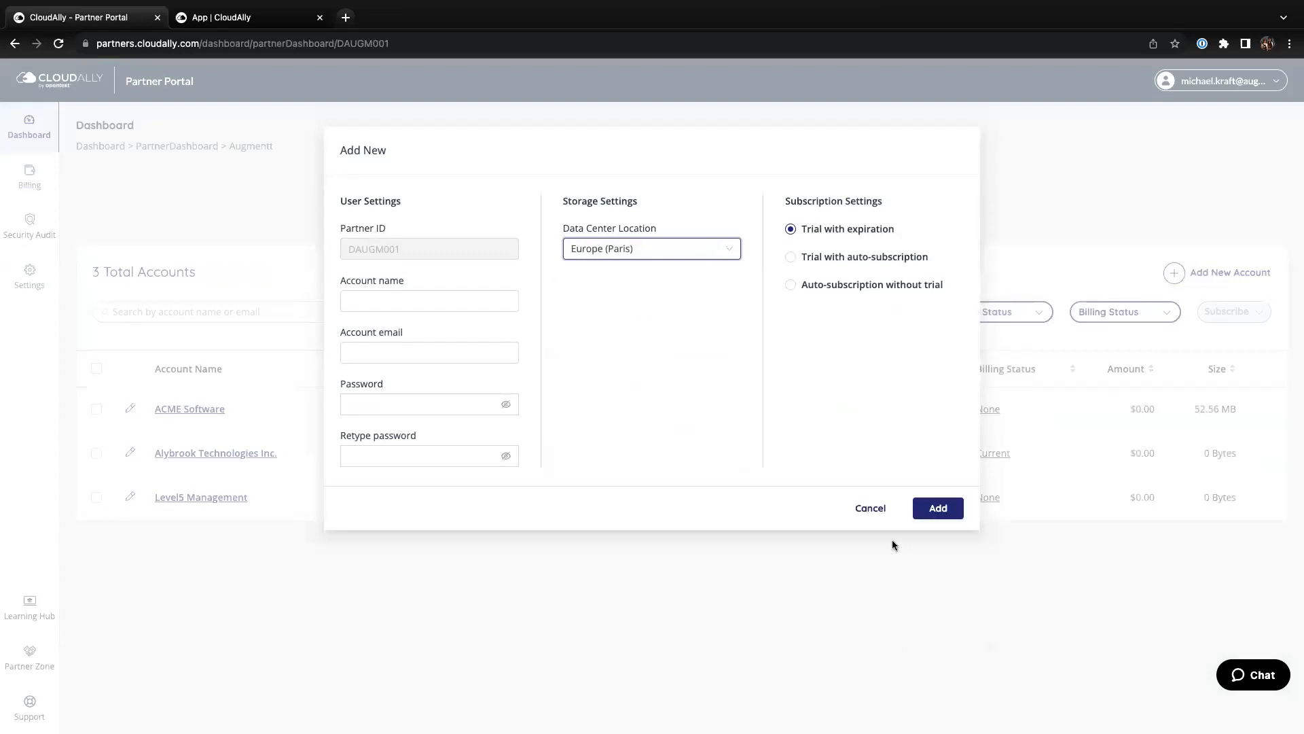
left_click(868, 510)
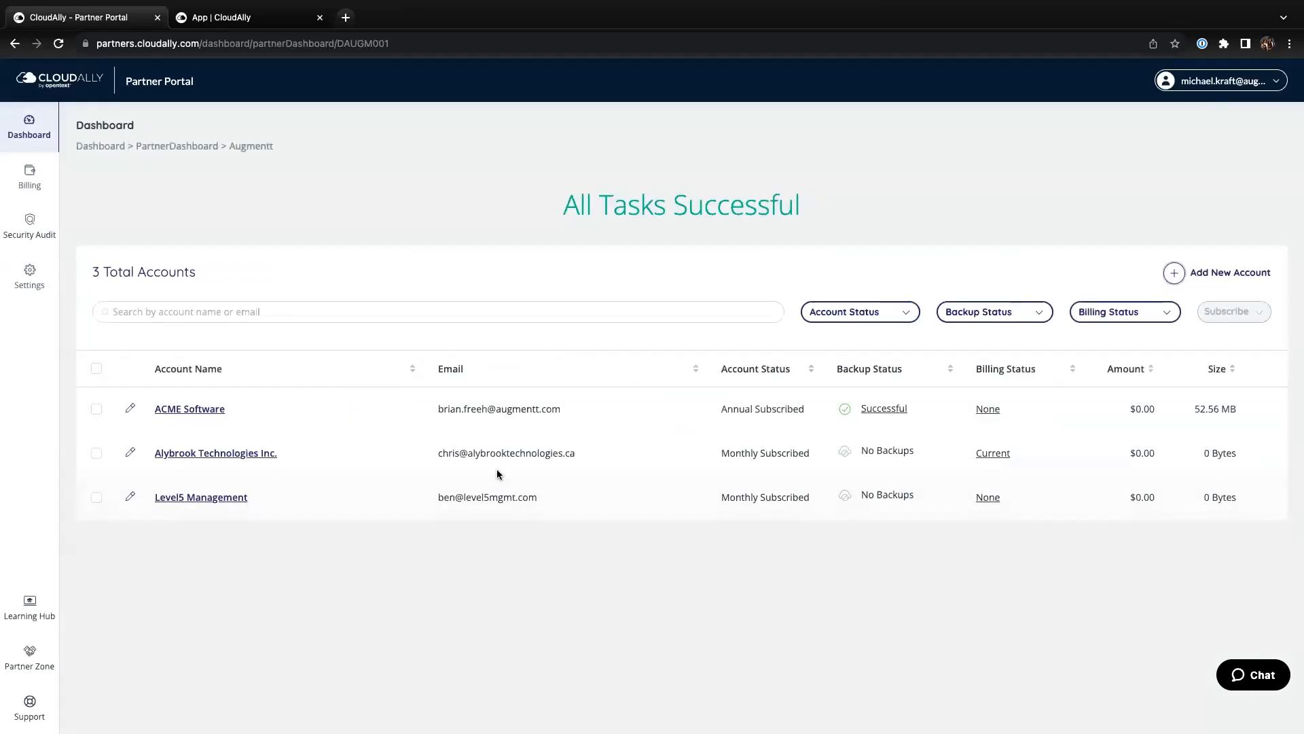
Step: Open the ACME Software account, view the new backup task services and the Microsoft Exchange authorization form, and cancel it
left_click(187, 413)
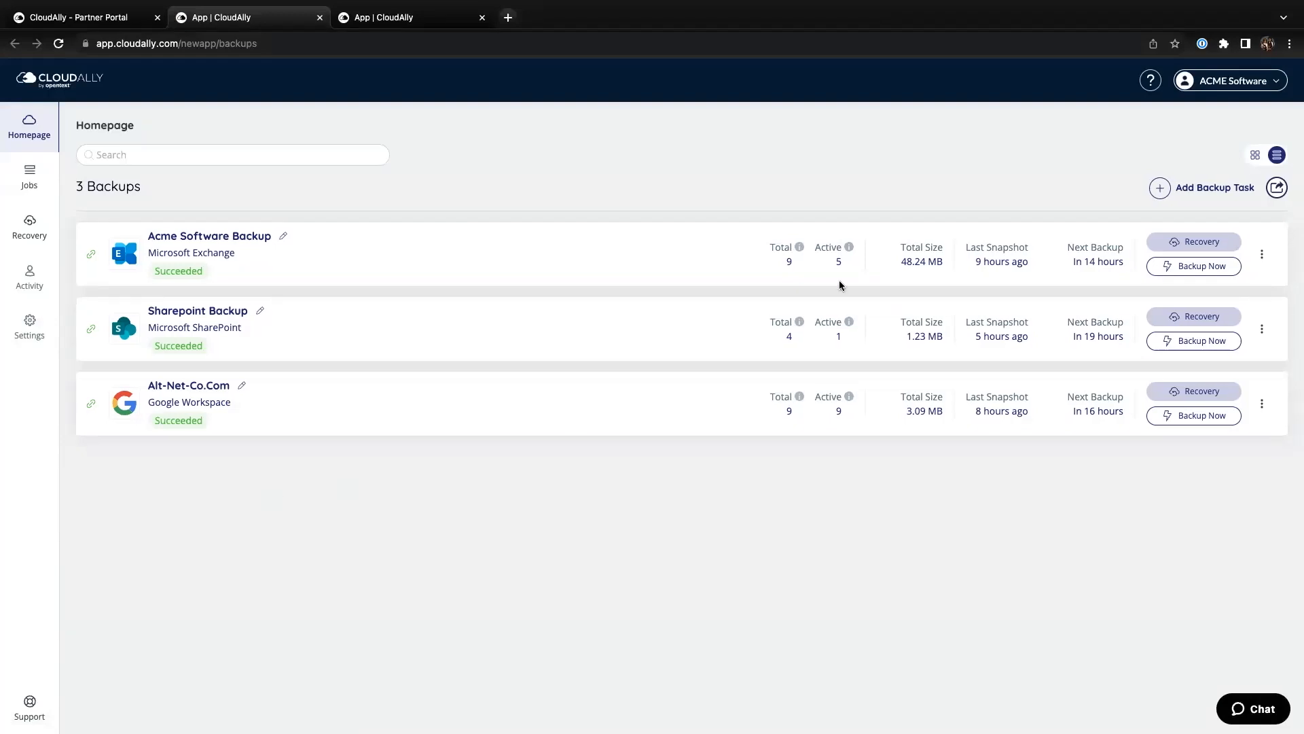
left_click(1159, 190)
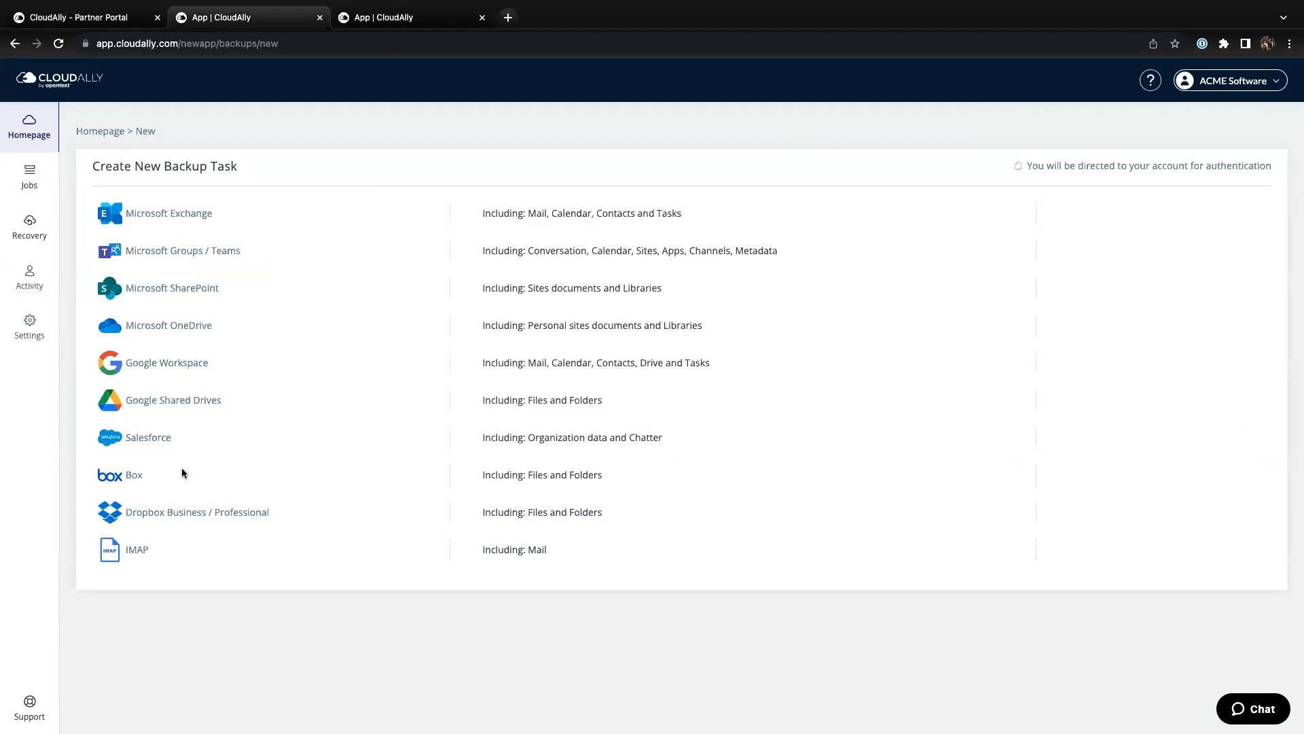
left_click(167, 214)
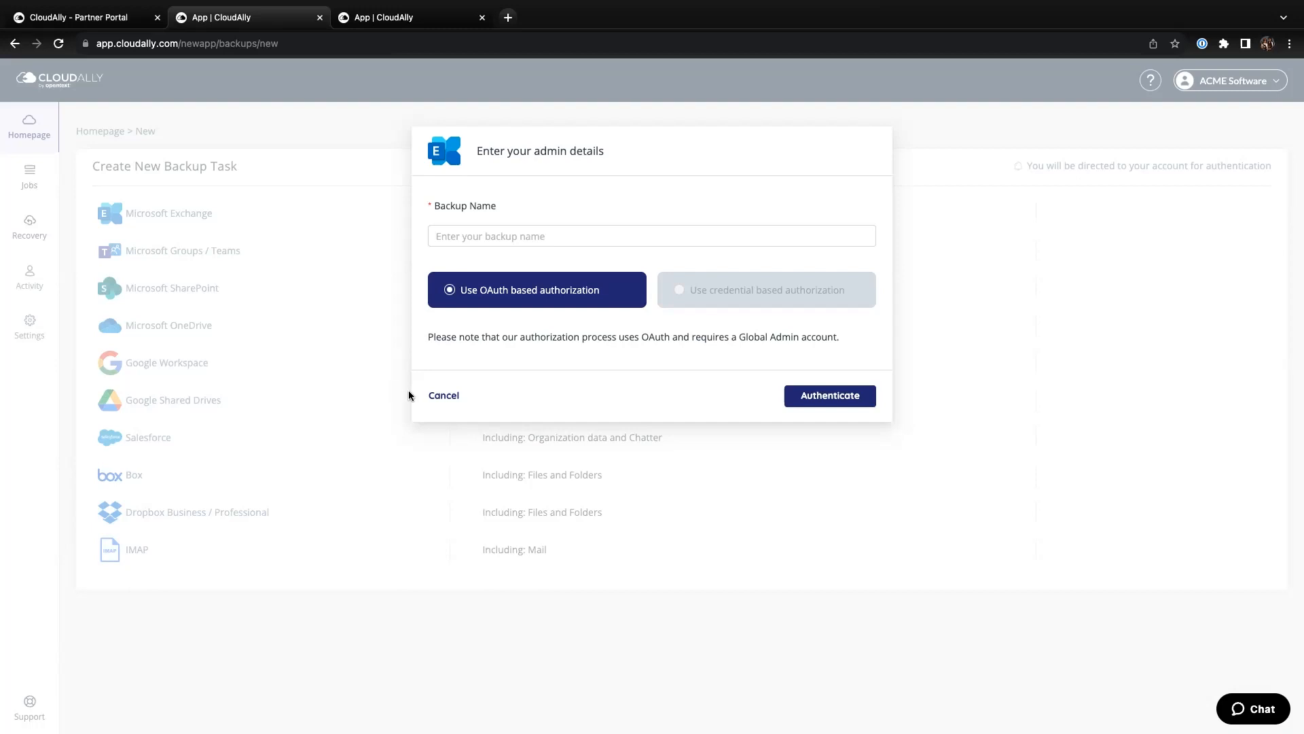
left_click(443, 395)
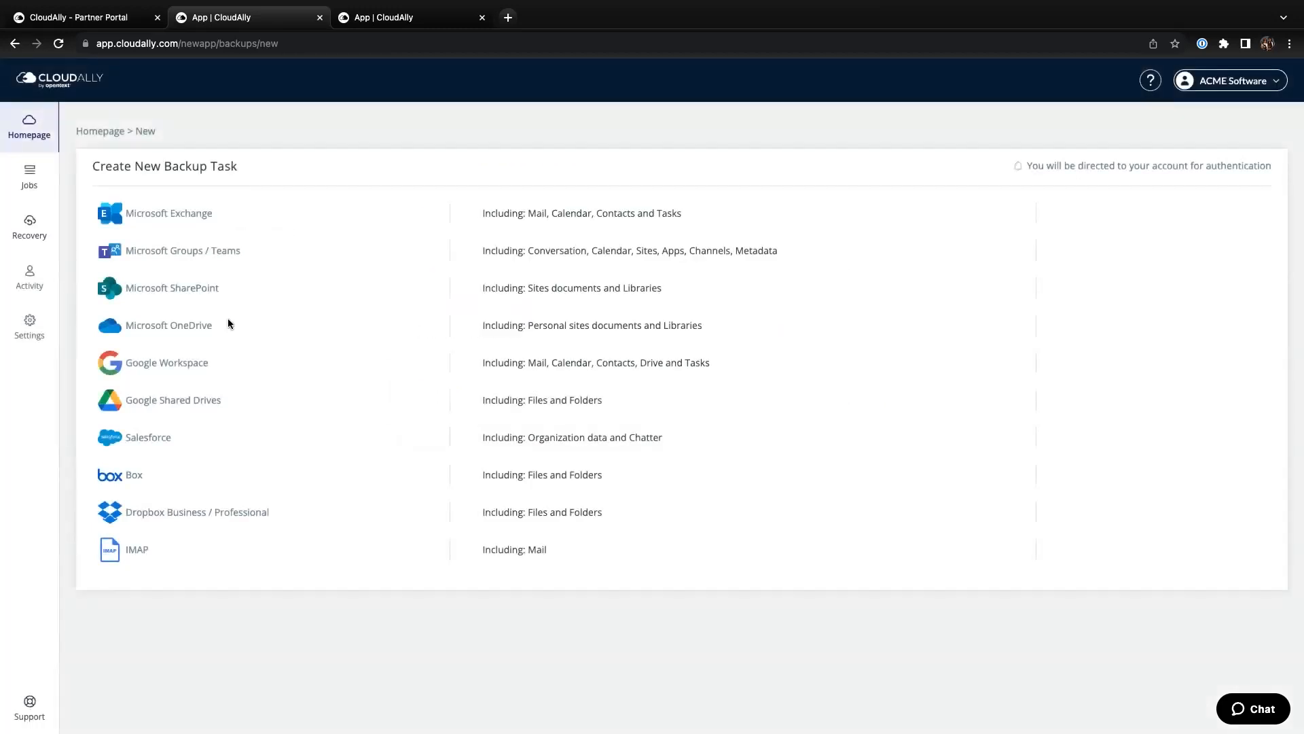
Step: Review the ACME Software account's Recovery and Jobs pages and its System Activity and Security Audit logs
left_click(26, 231)
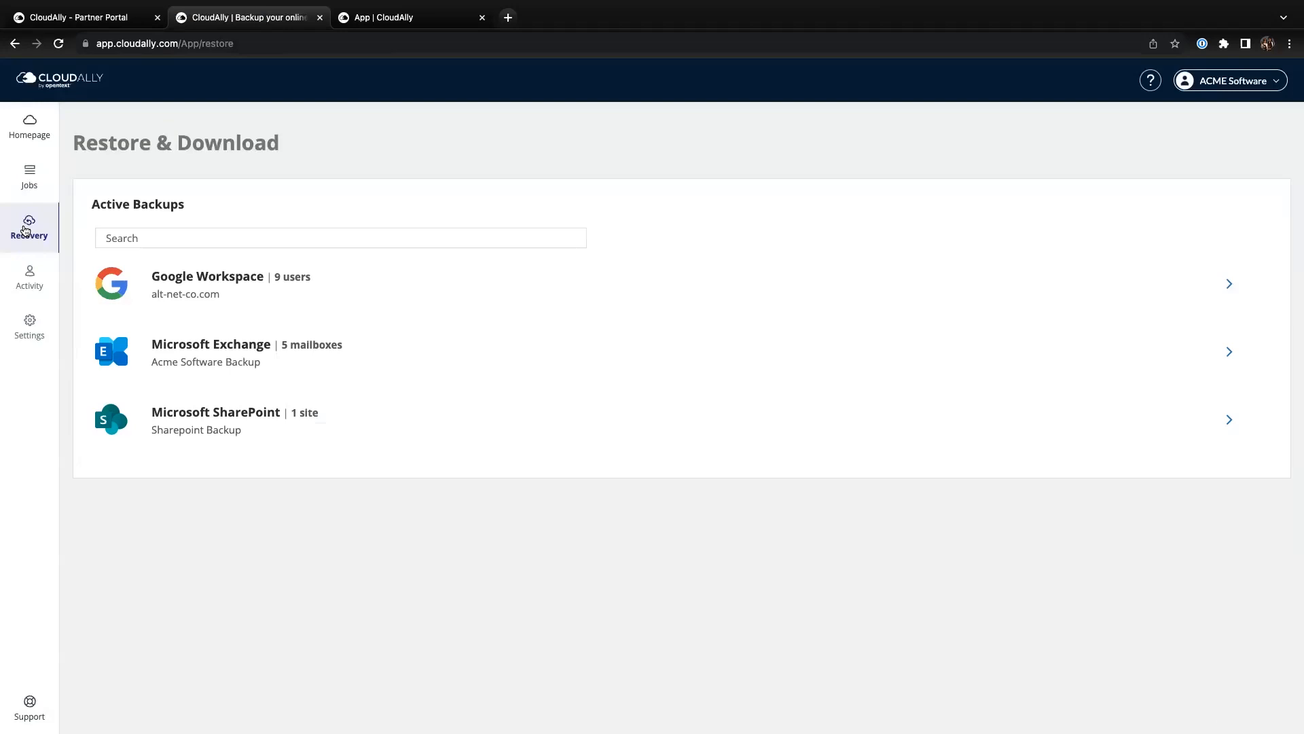
left_click(28, 182)
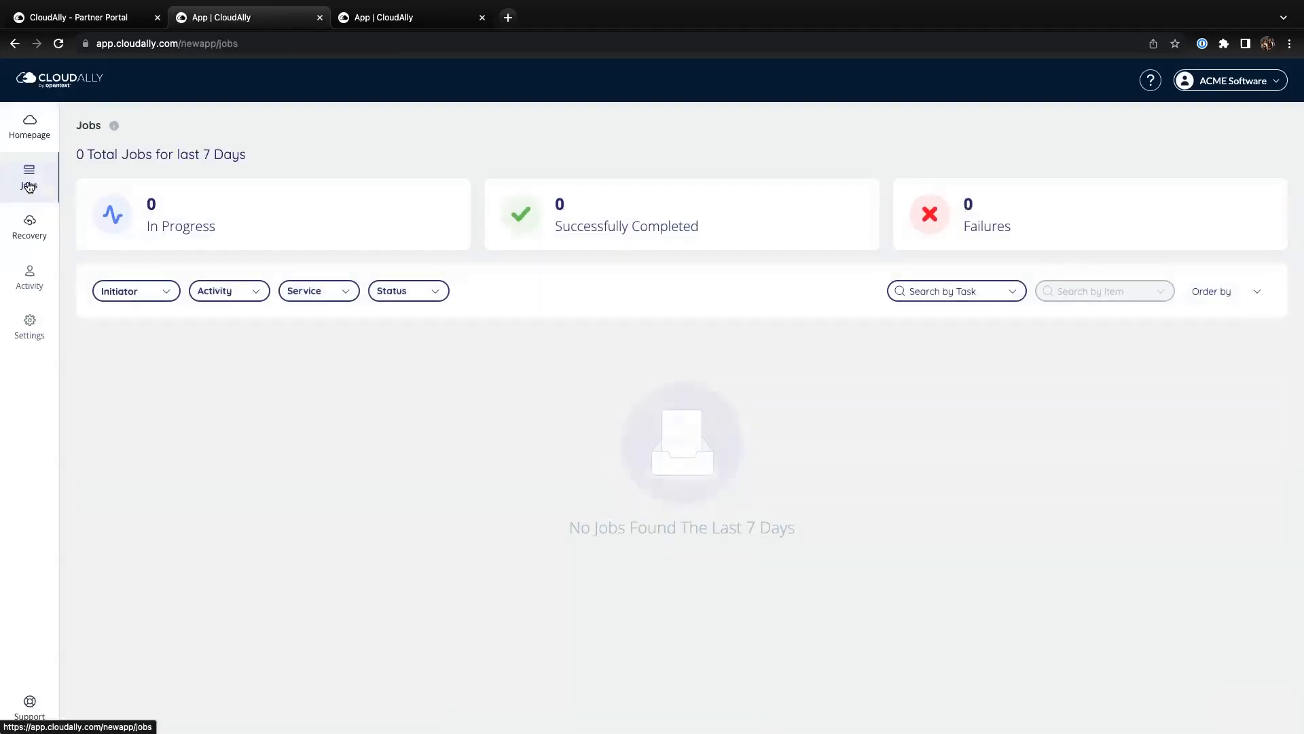
left_click(29, 279)
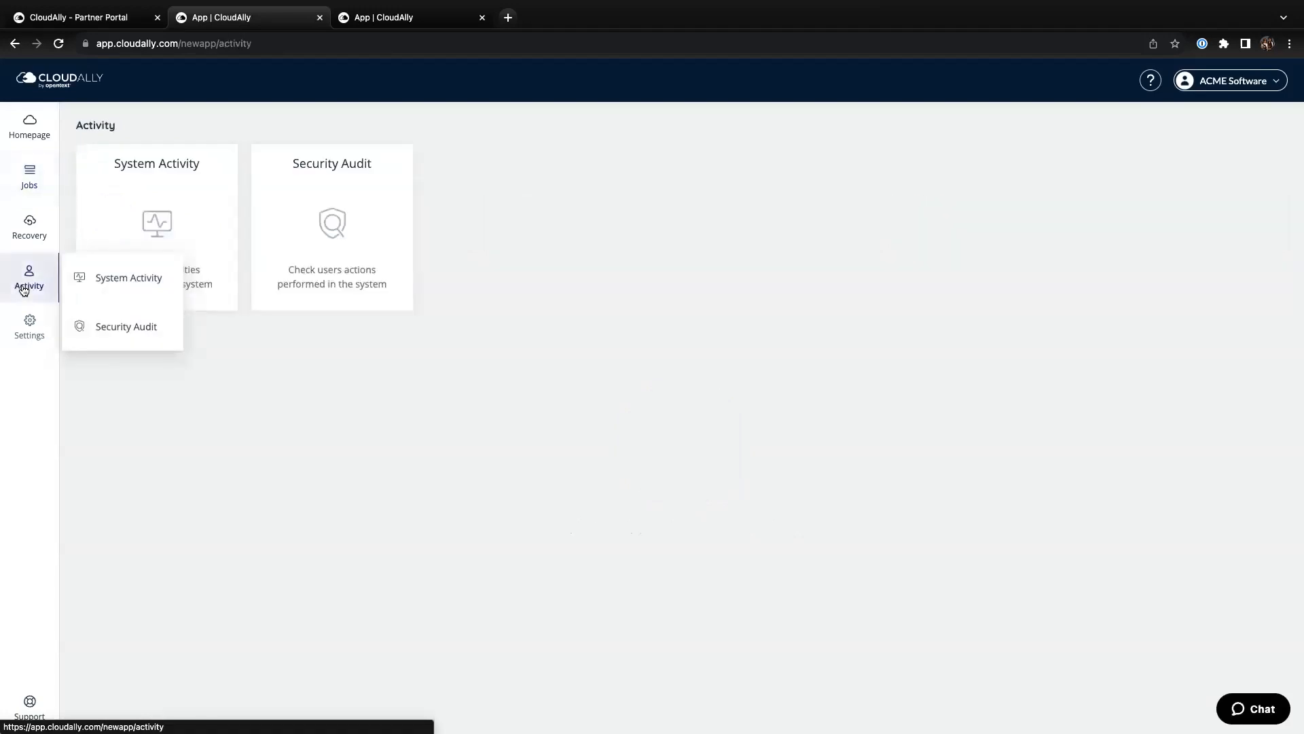
left_click(182, 234)
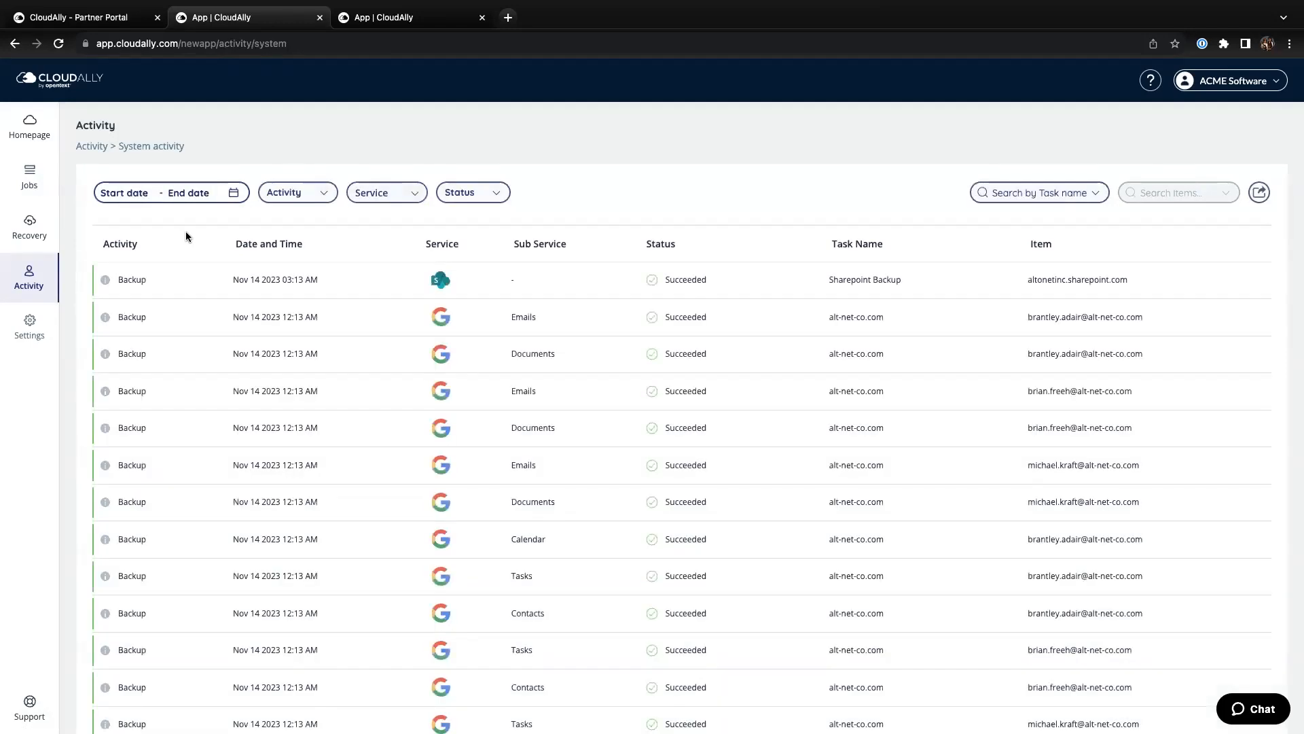
left_click(92, 147)
left_click(314, 235)
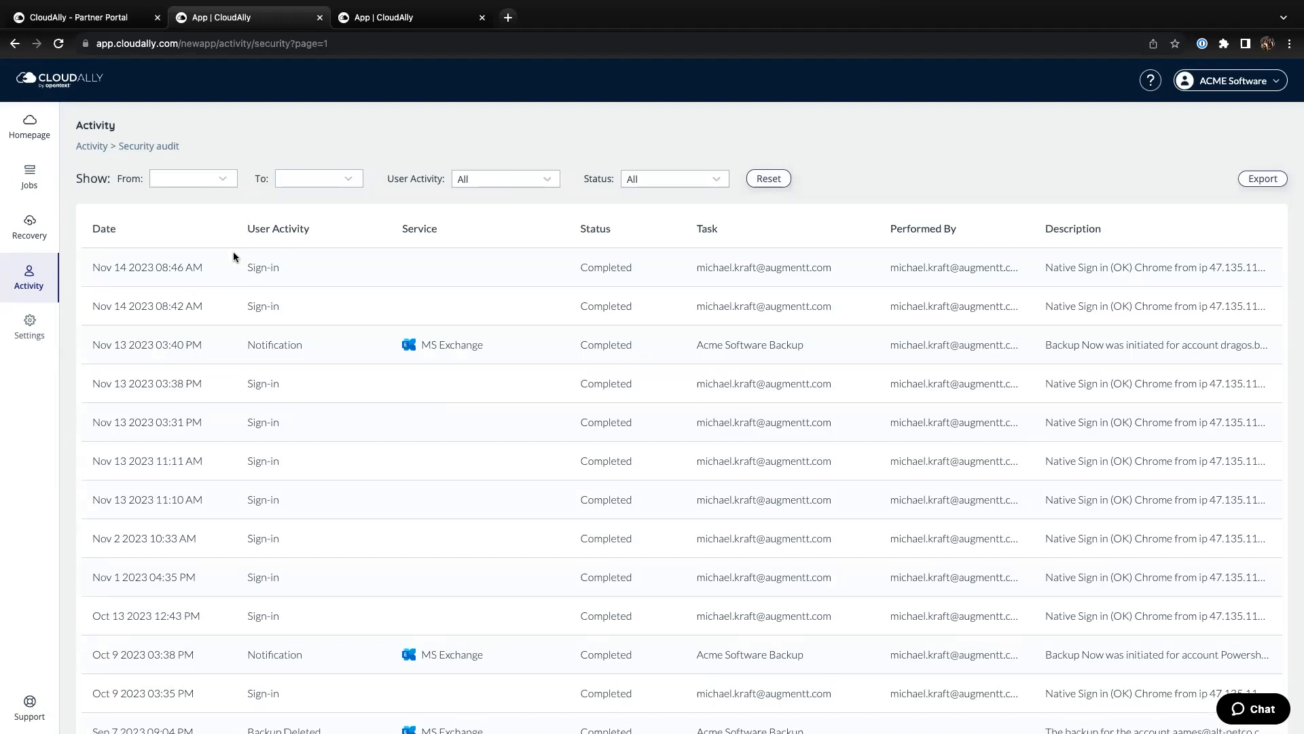
Step: Review the ACME Software account's settings, covering account details, the new user permission form and the notification options
left_click(18, 334)
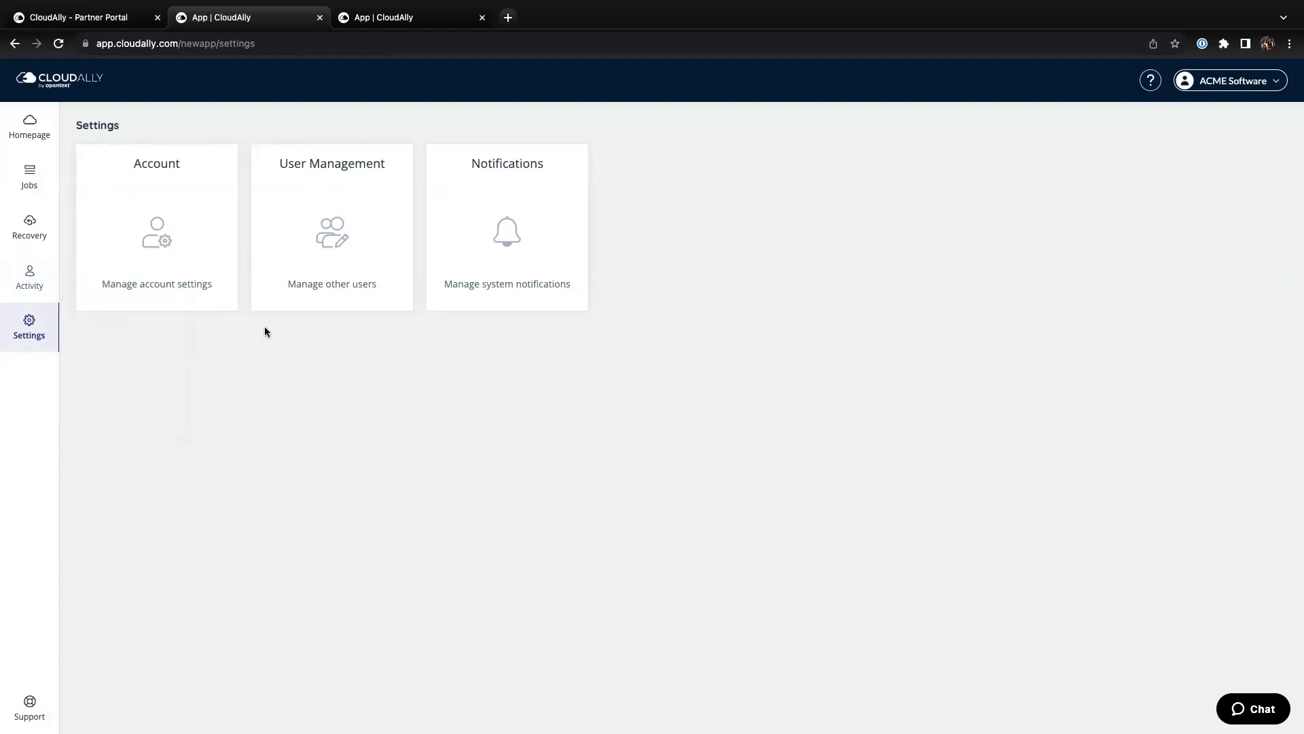
left_click(188, 278)
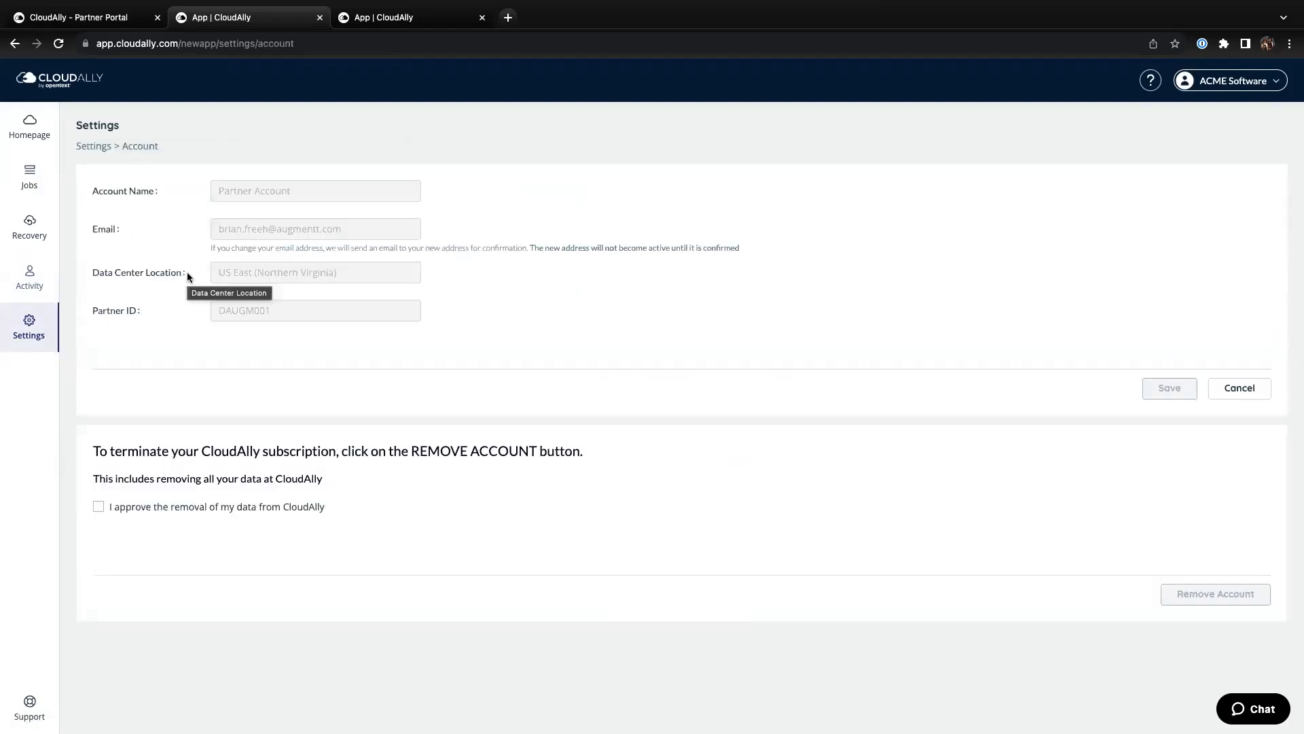
left_click(94, 149)
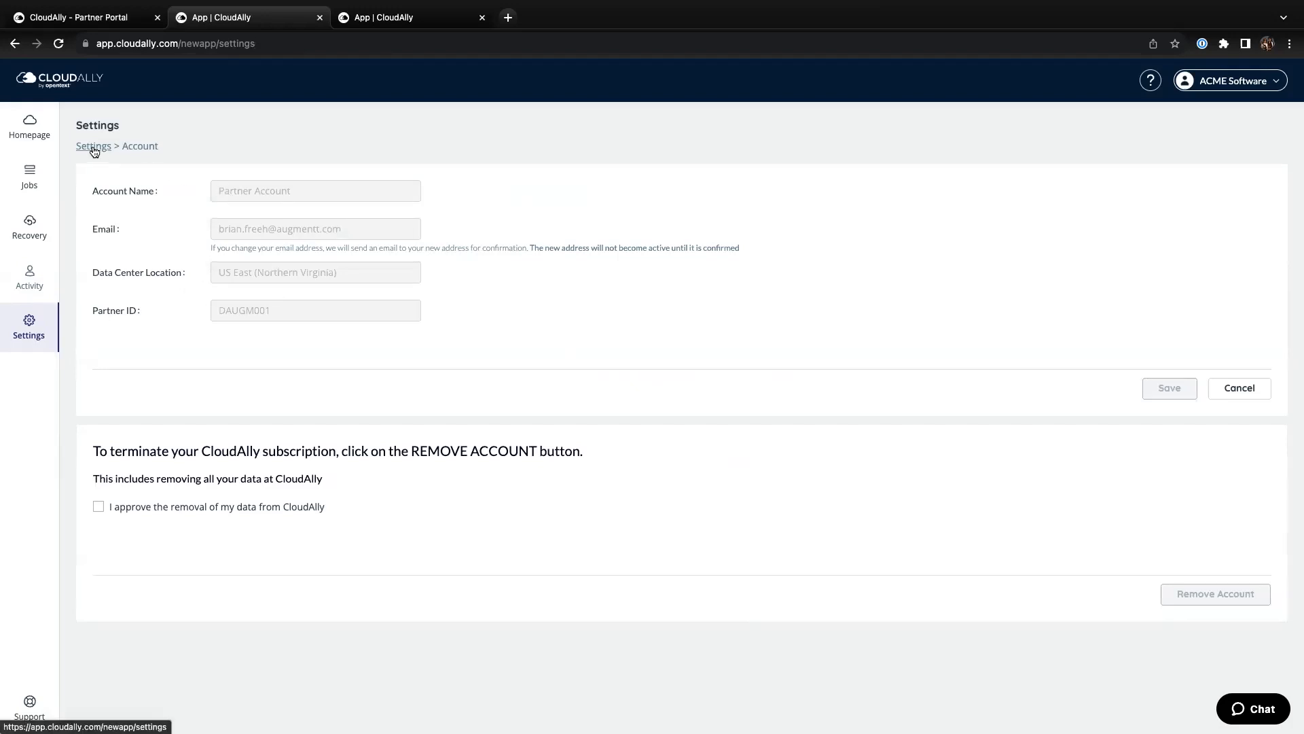
left_click(343, 206)
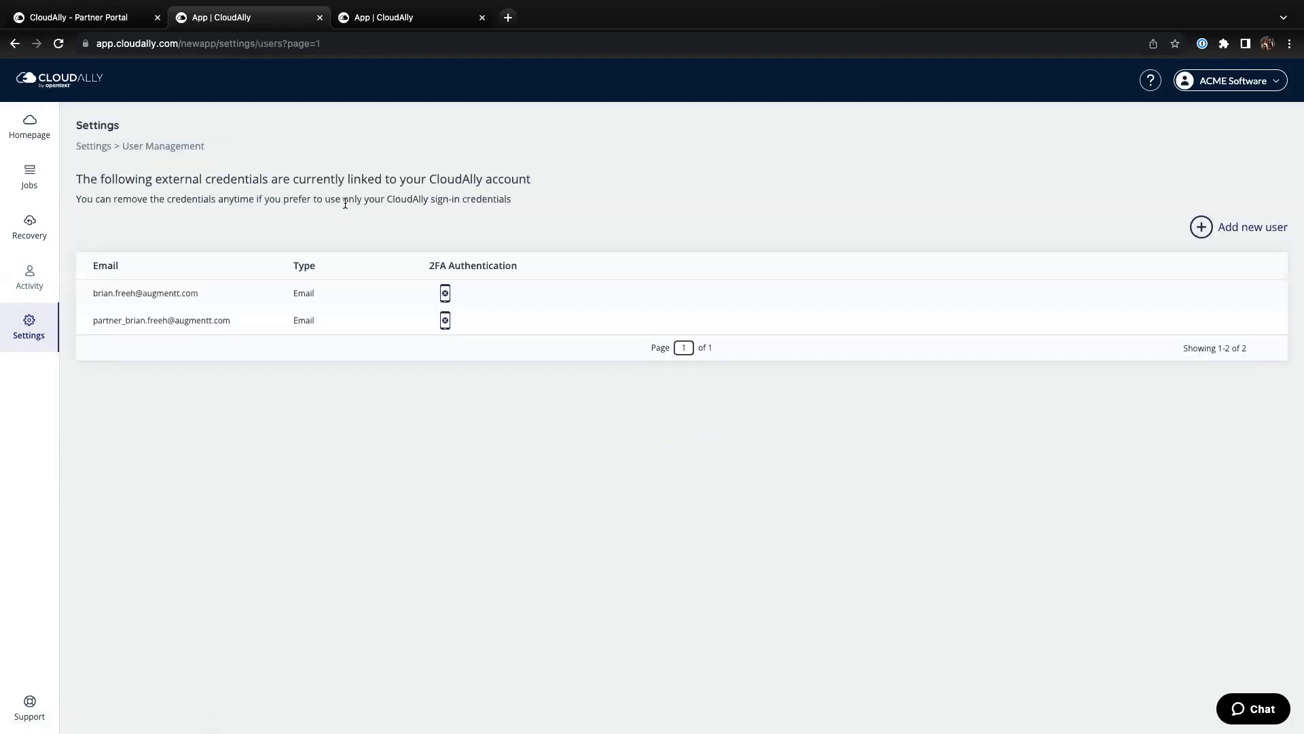
left_click(1202, 228)
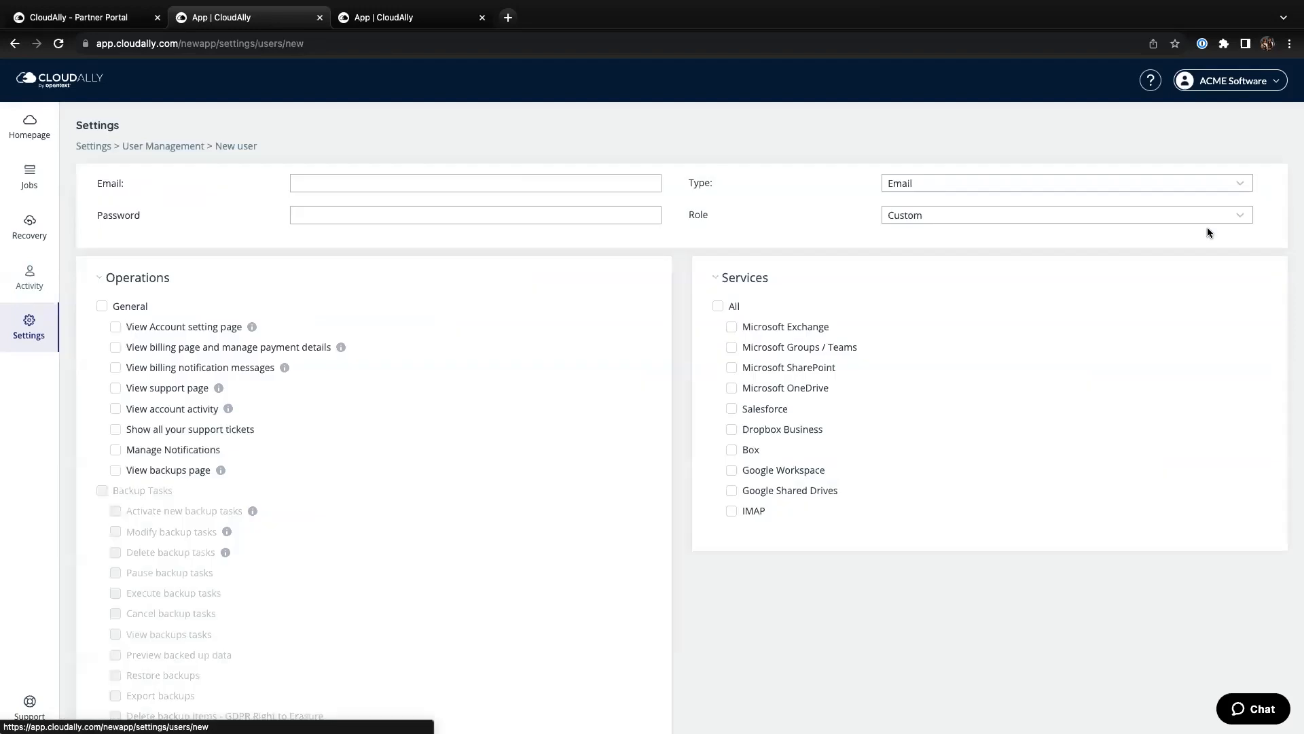
left_click(103, 149)
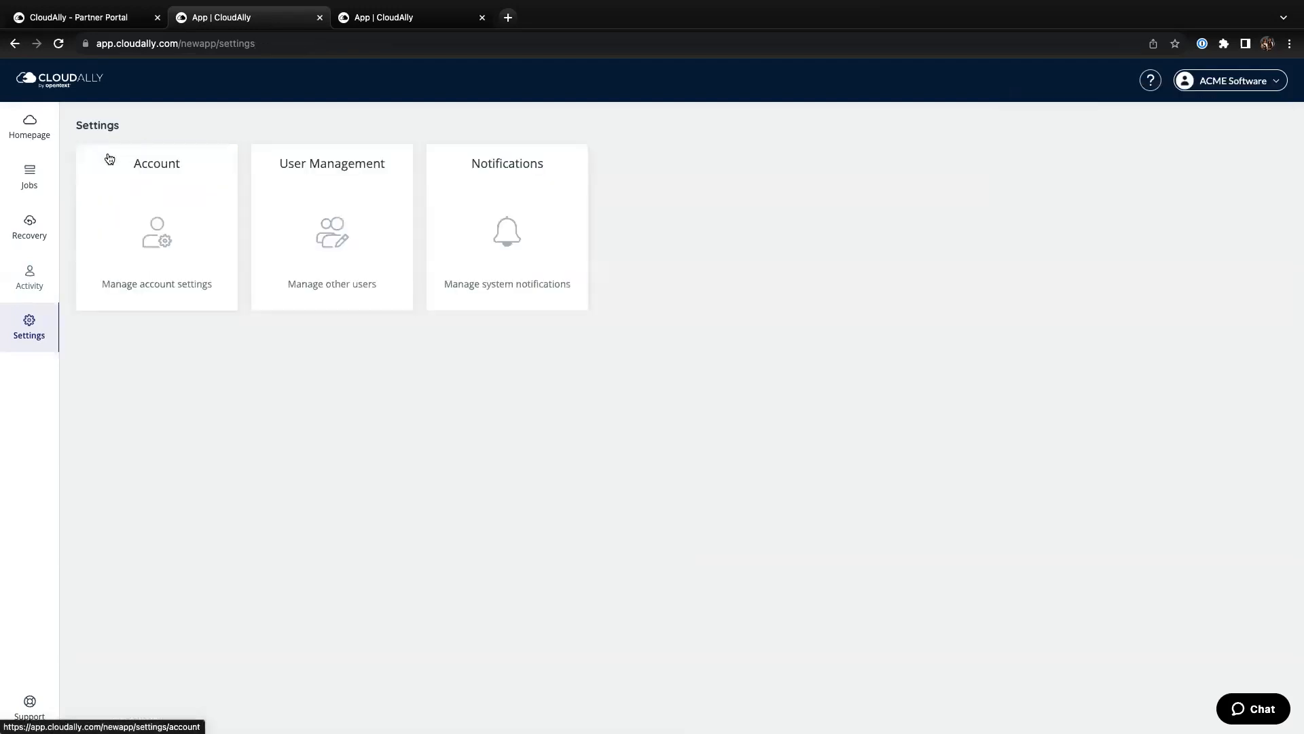
left_click(485, 224)
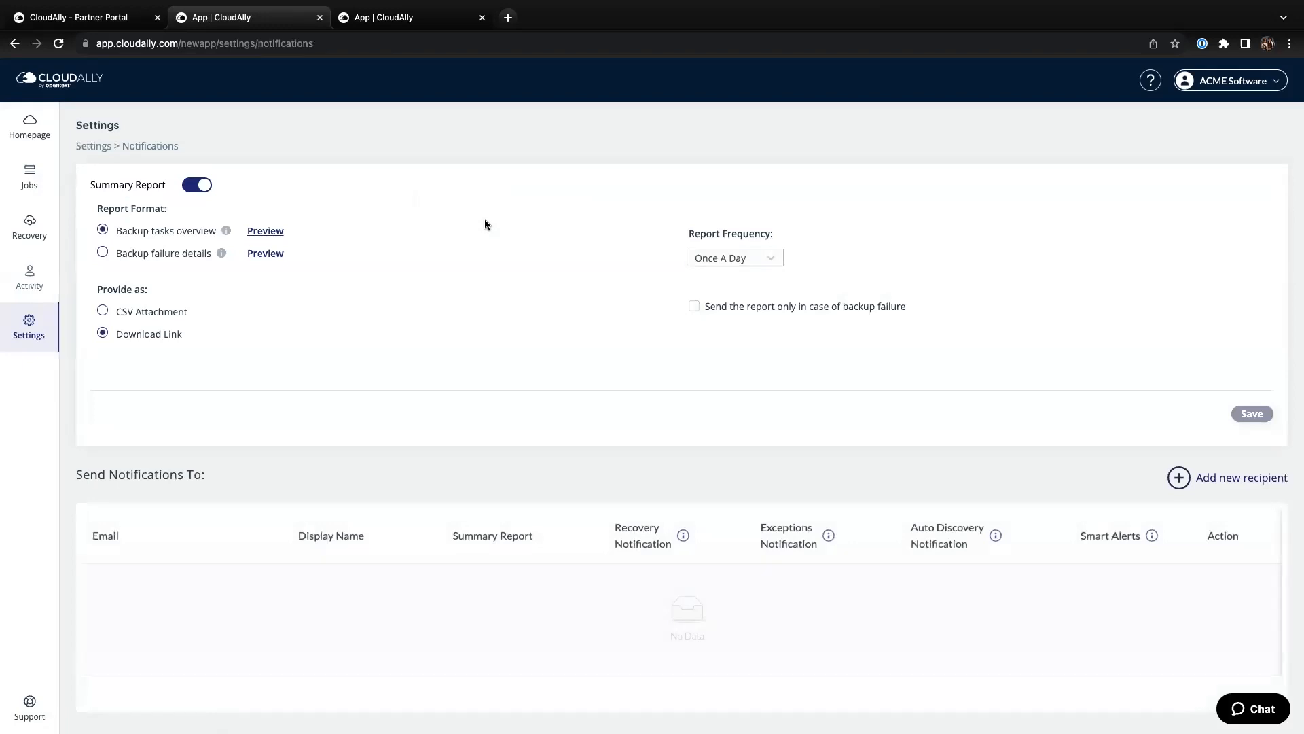